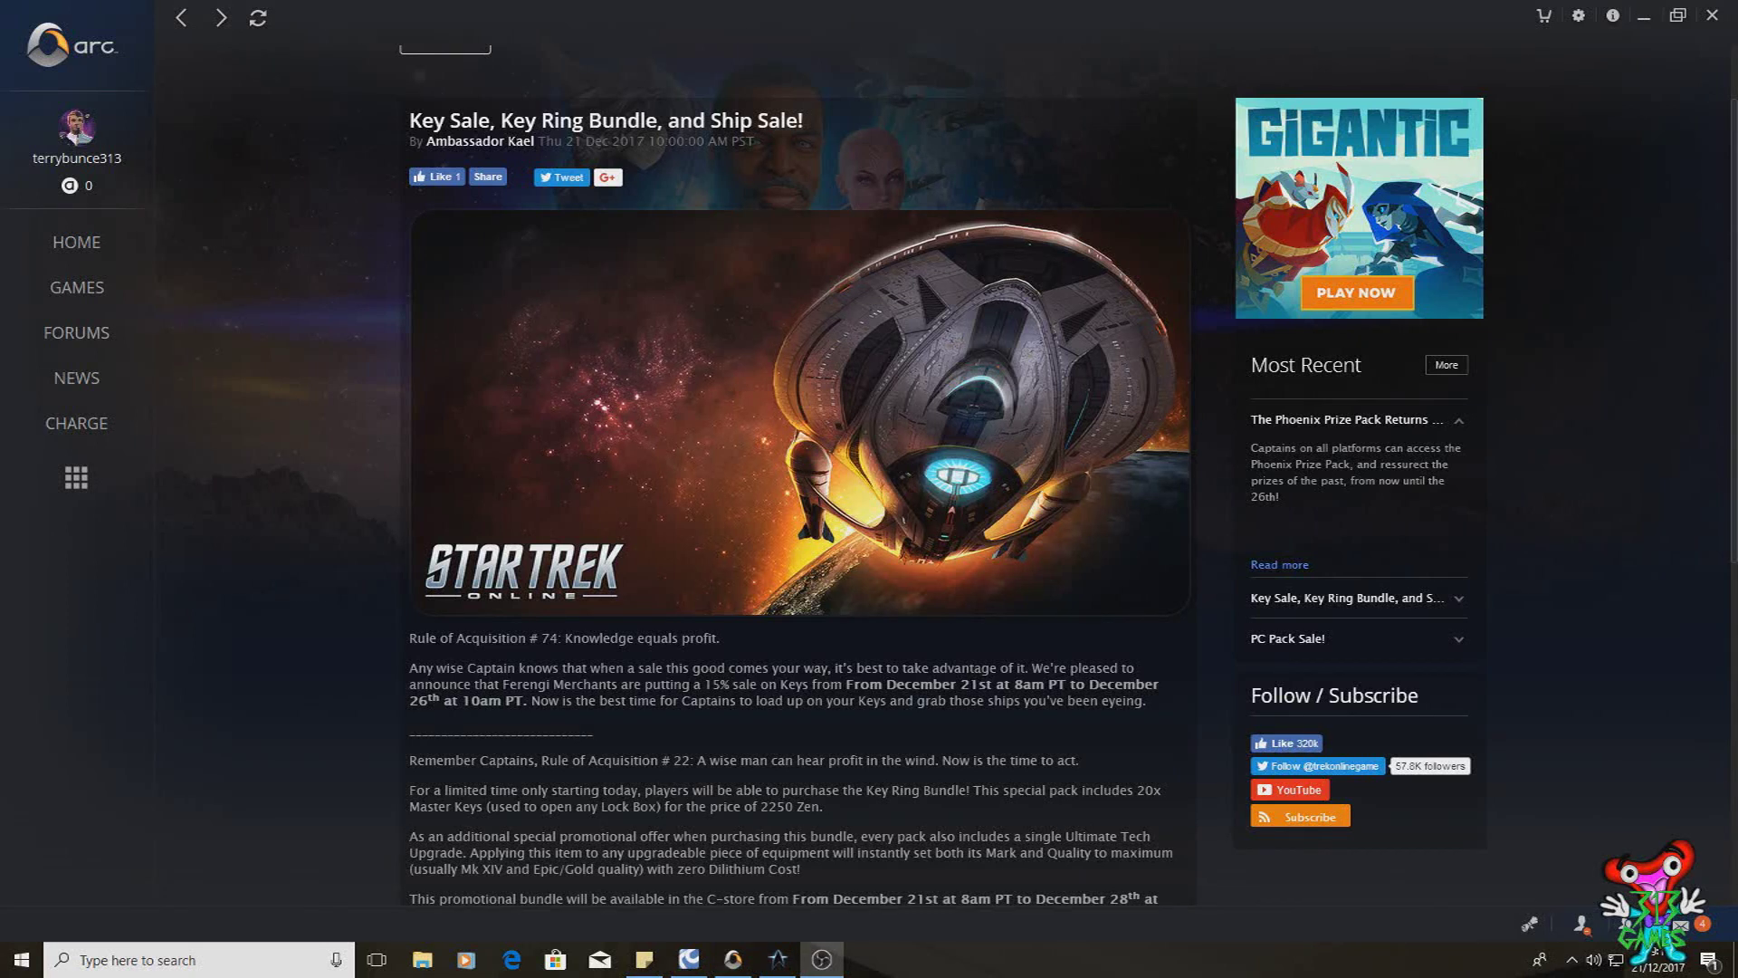
scroll(869, 476, down, 1)
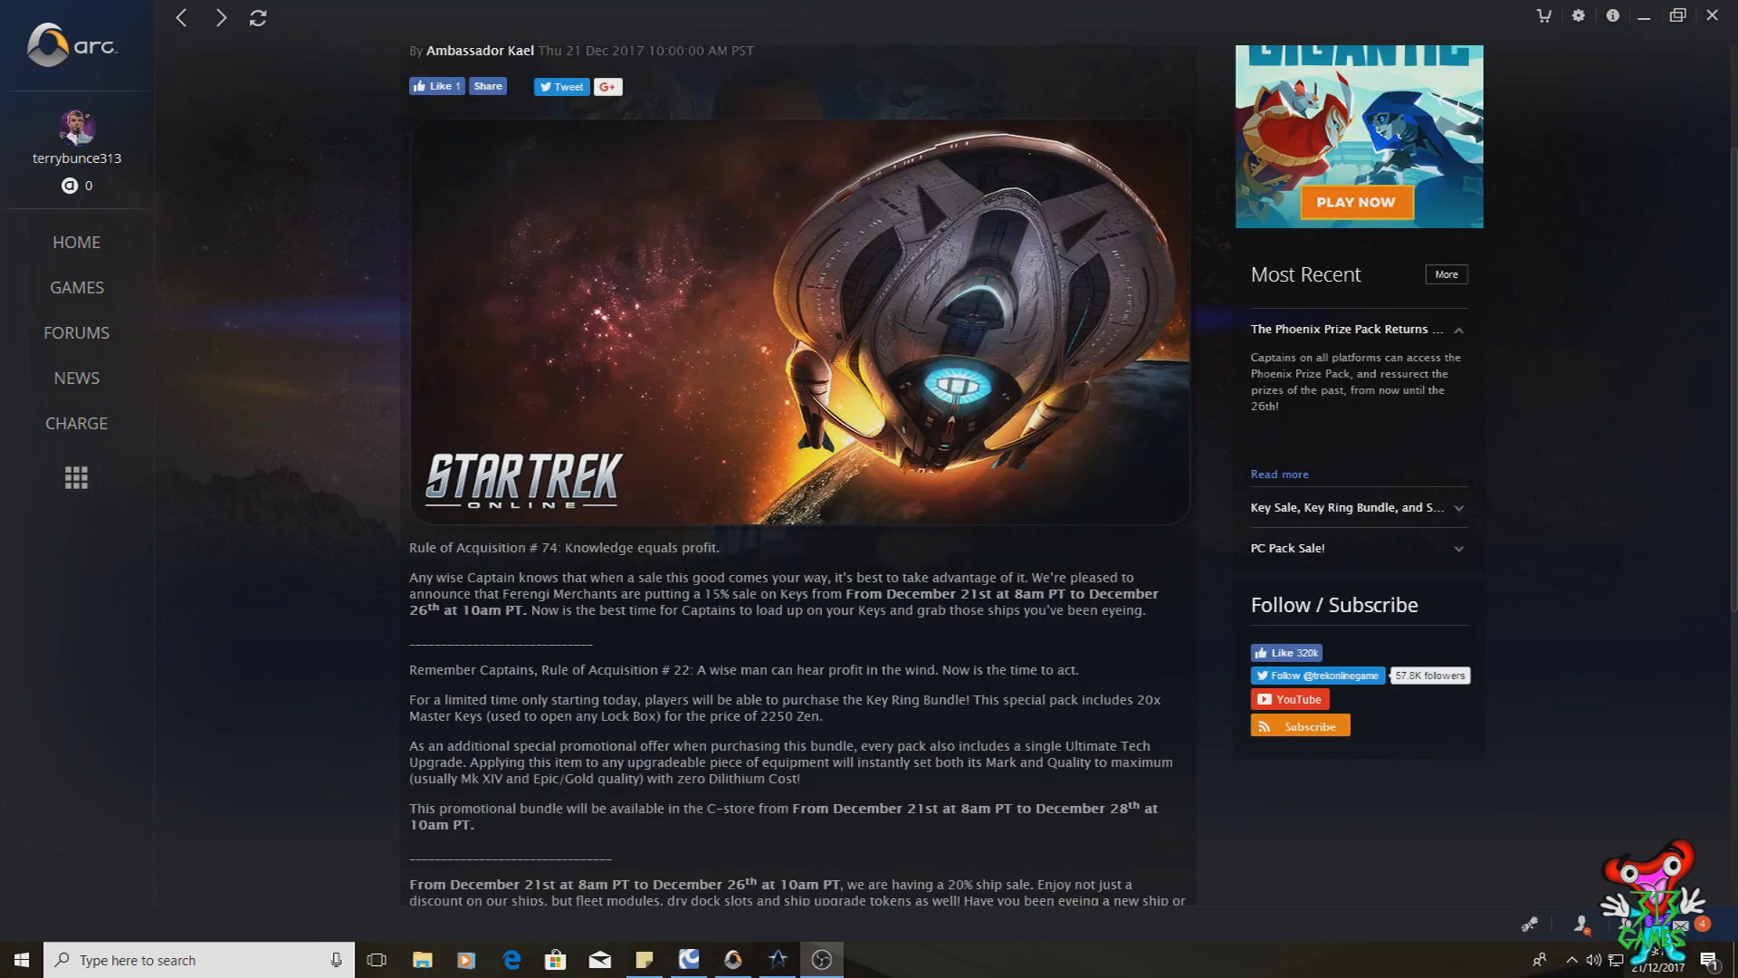
scroll(870, 477, up, 1)
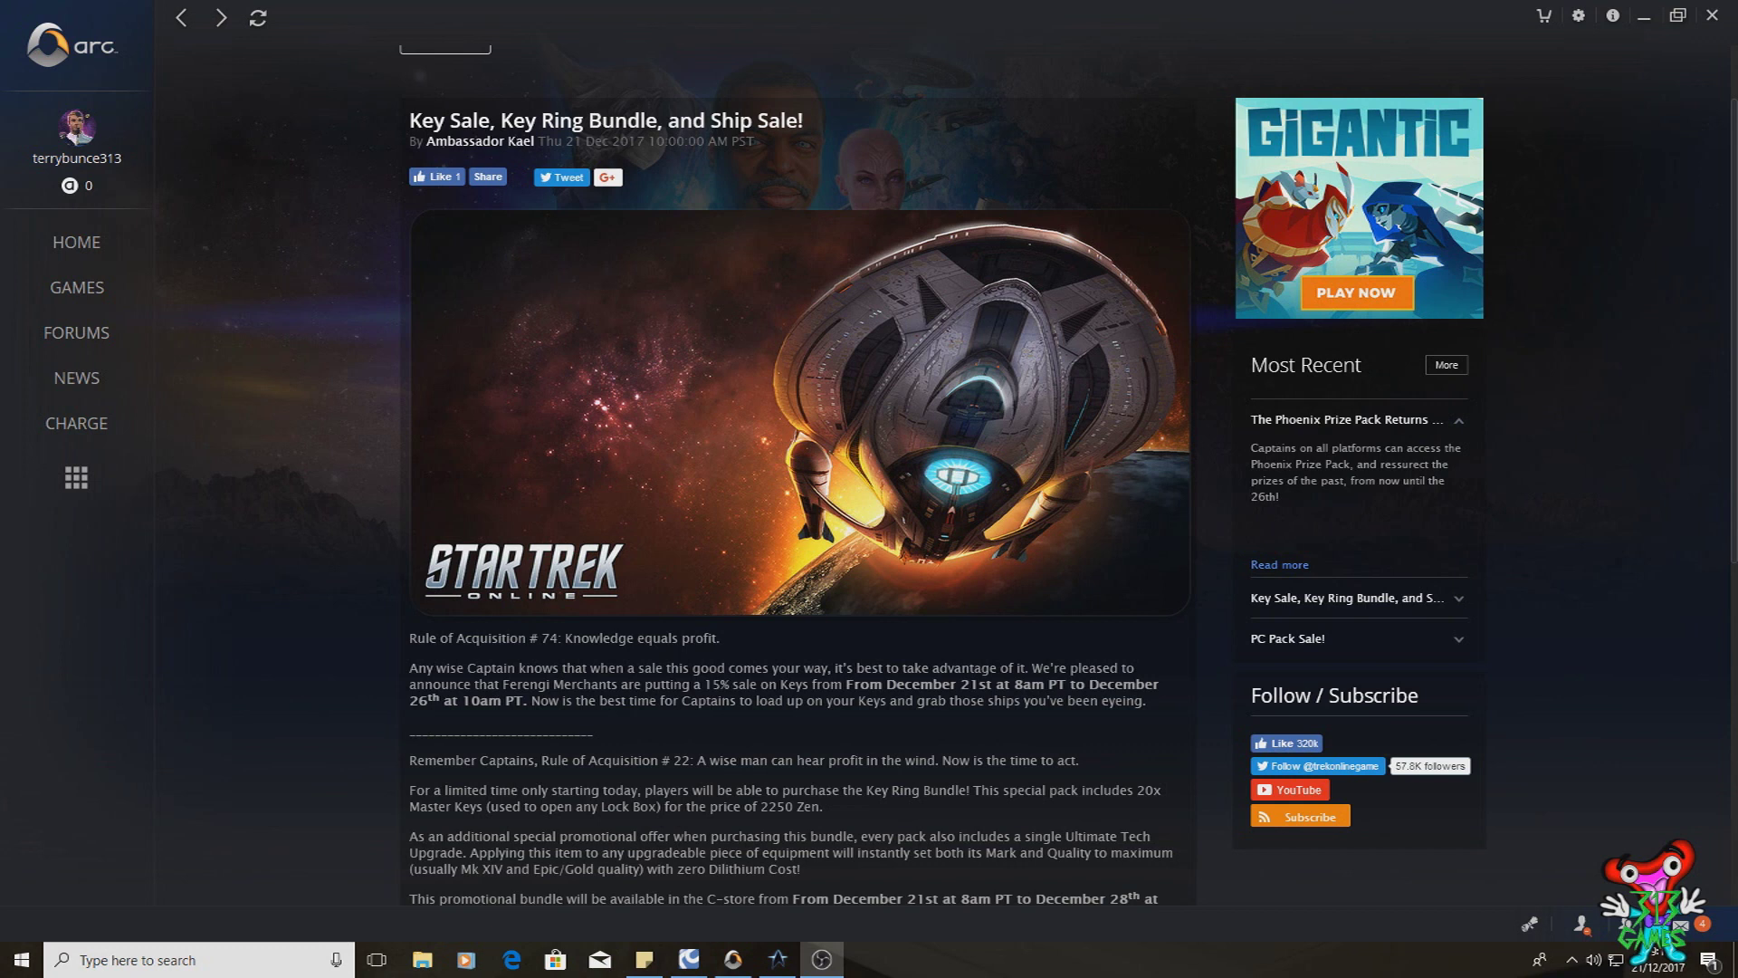
scroll(800, 475, up, 1)
scroll(799, 475, down, 2)
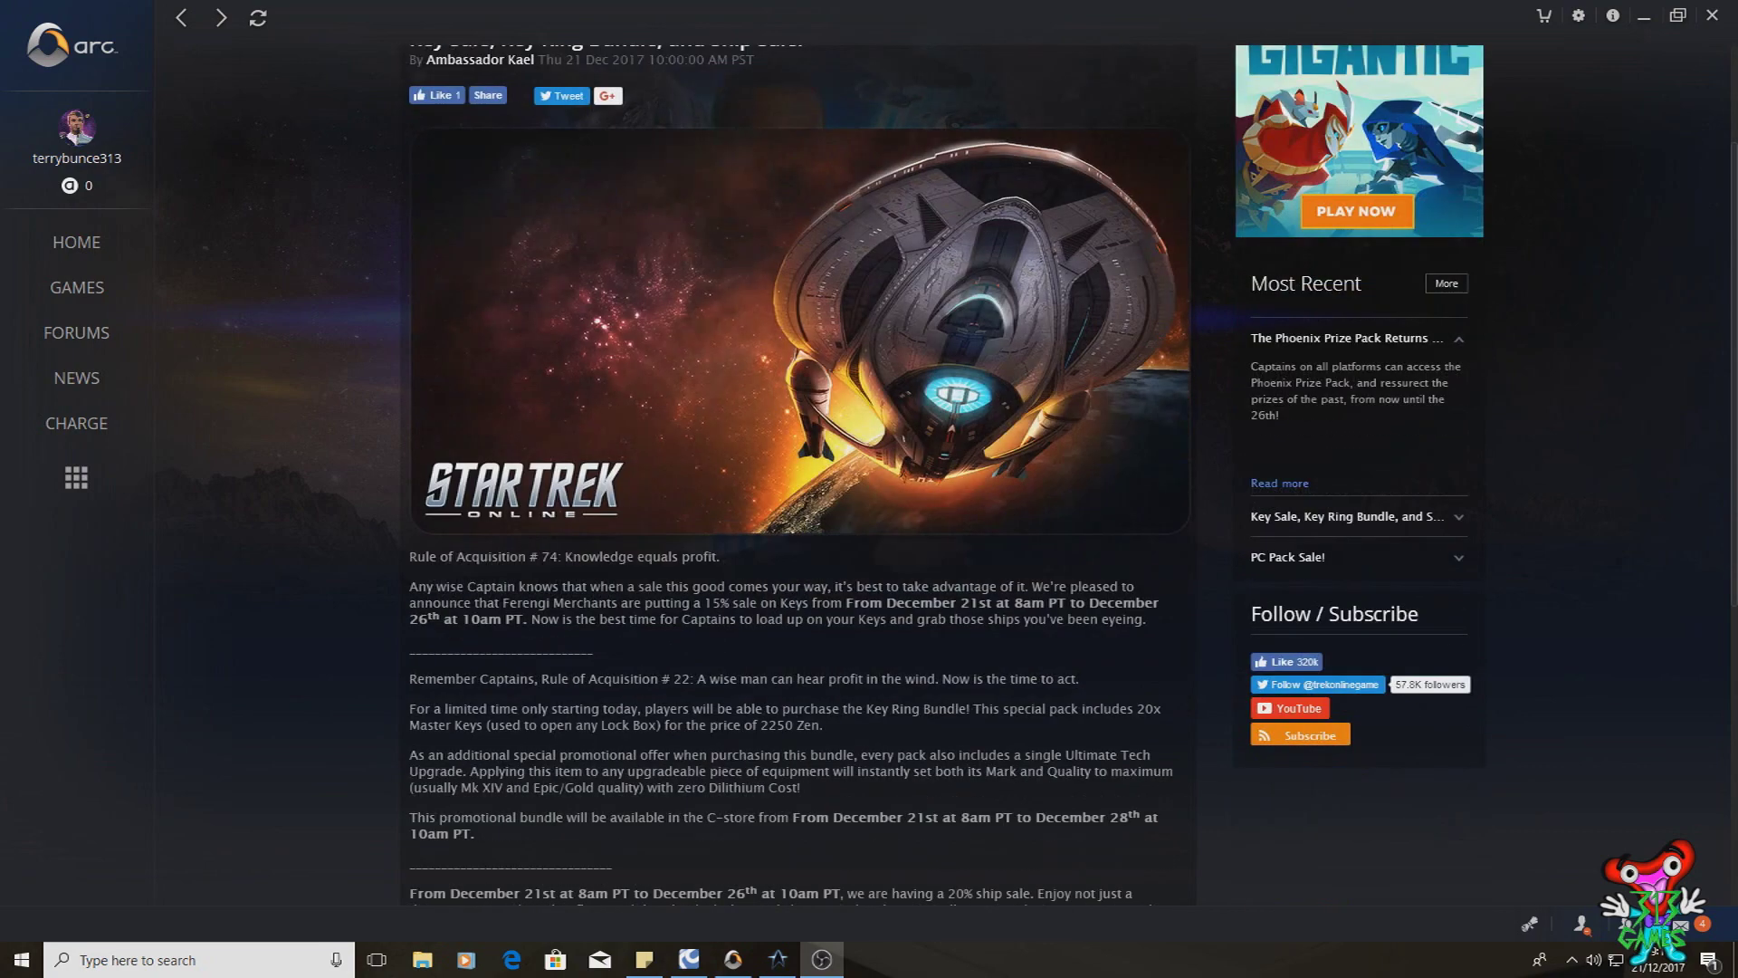
scroll(799, 475, up, 2)
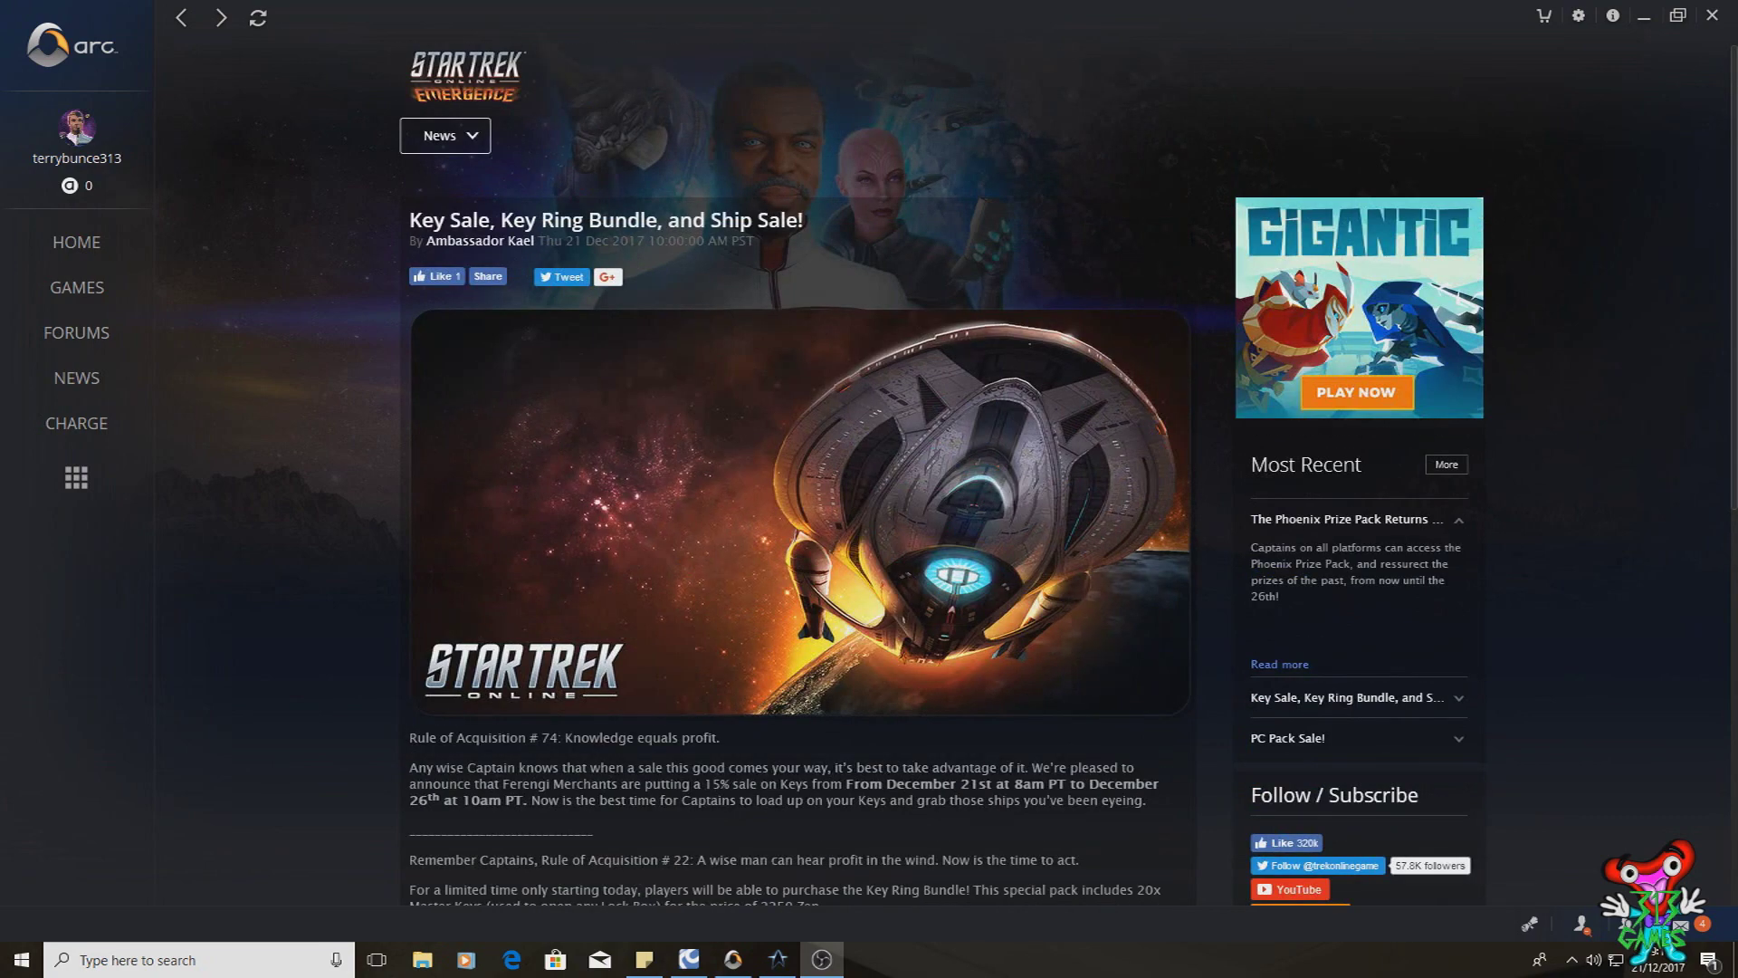
scroll(799, 475, down, 2)
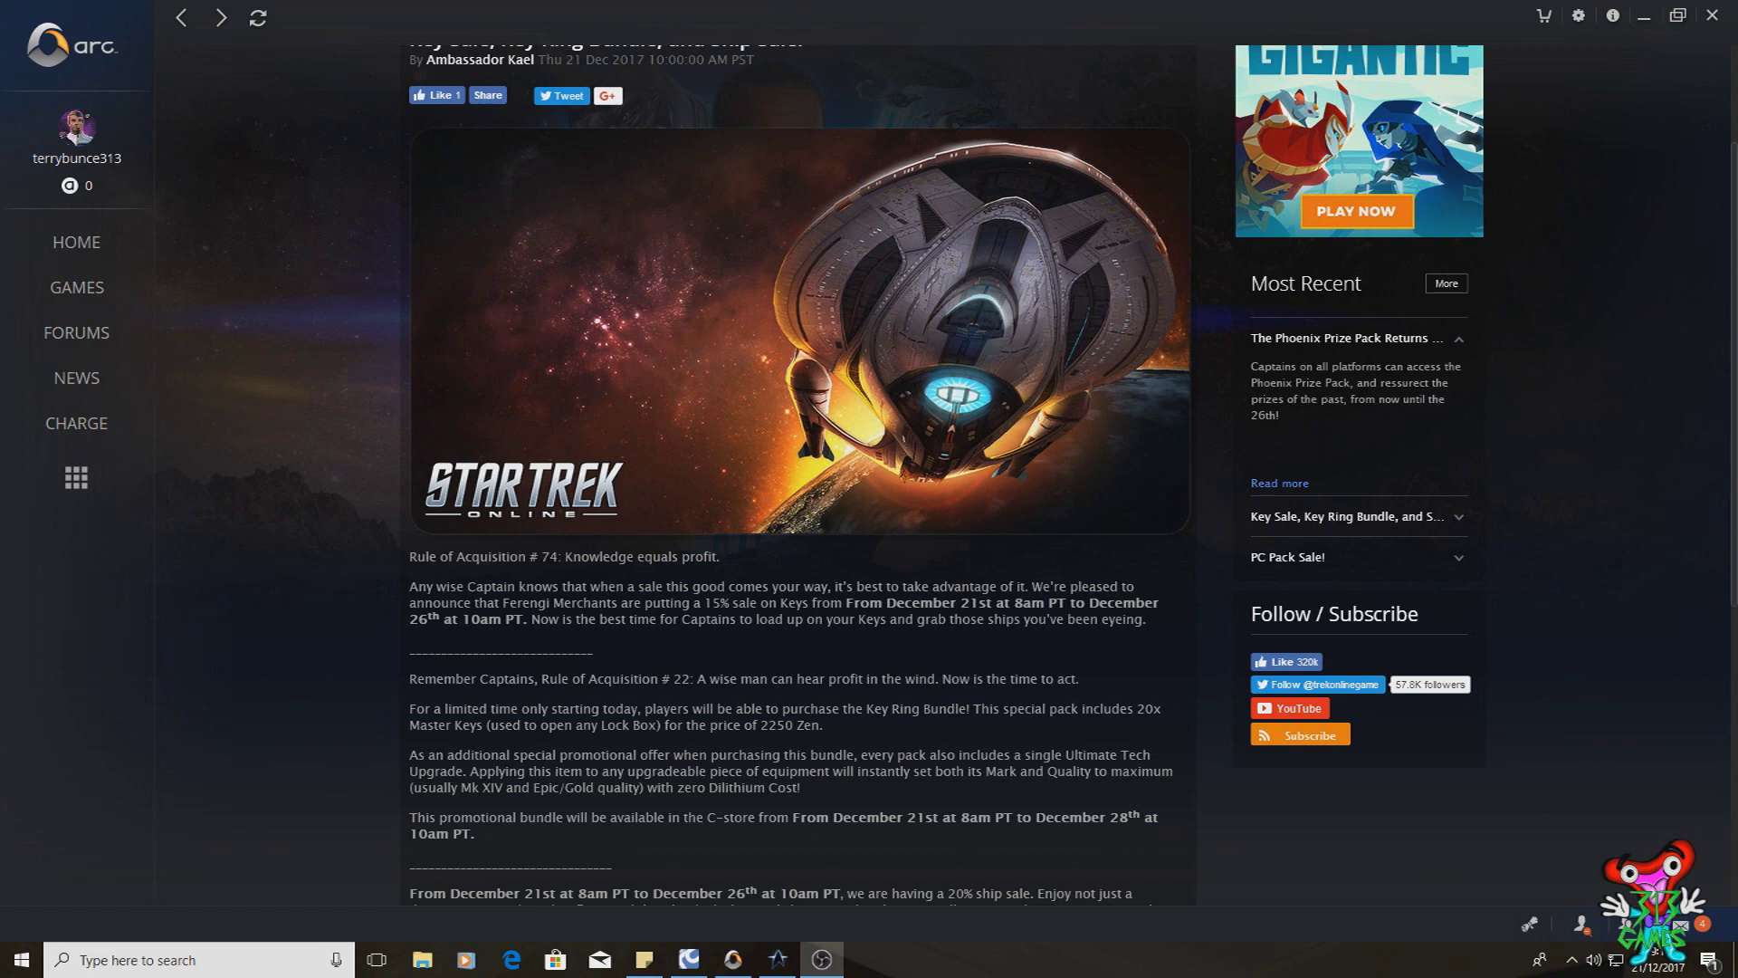
Switch back to the Arc window showing the Star Trek Online sale article.
key(alt+Tab)
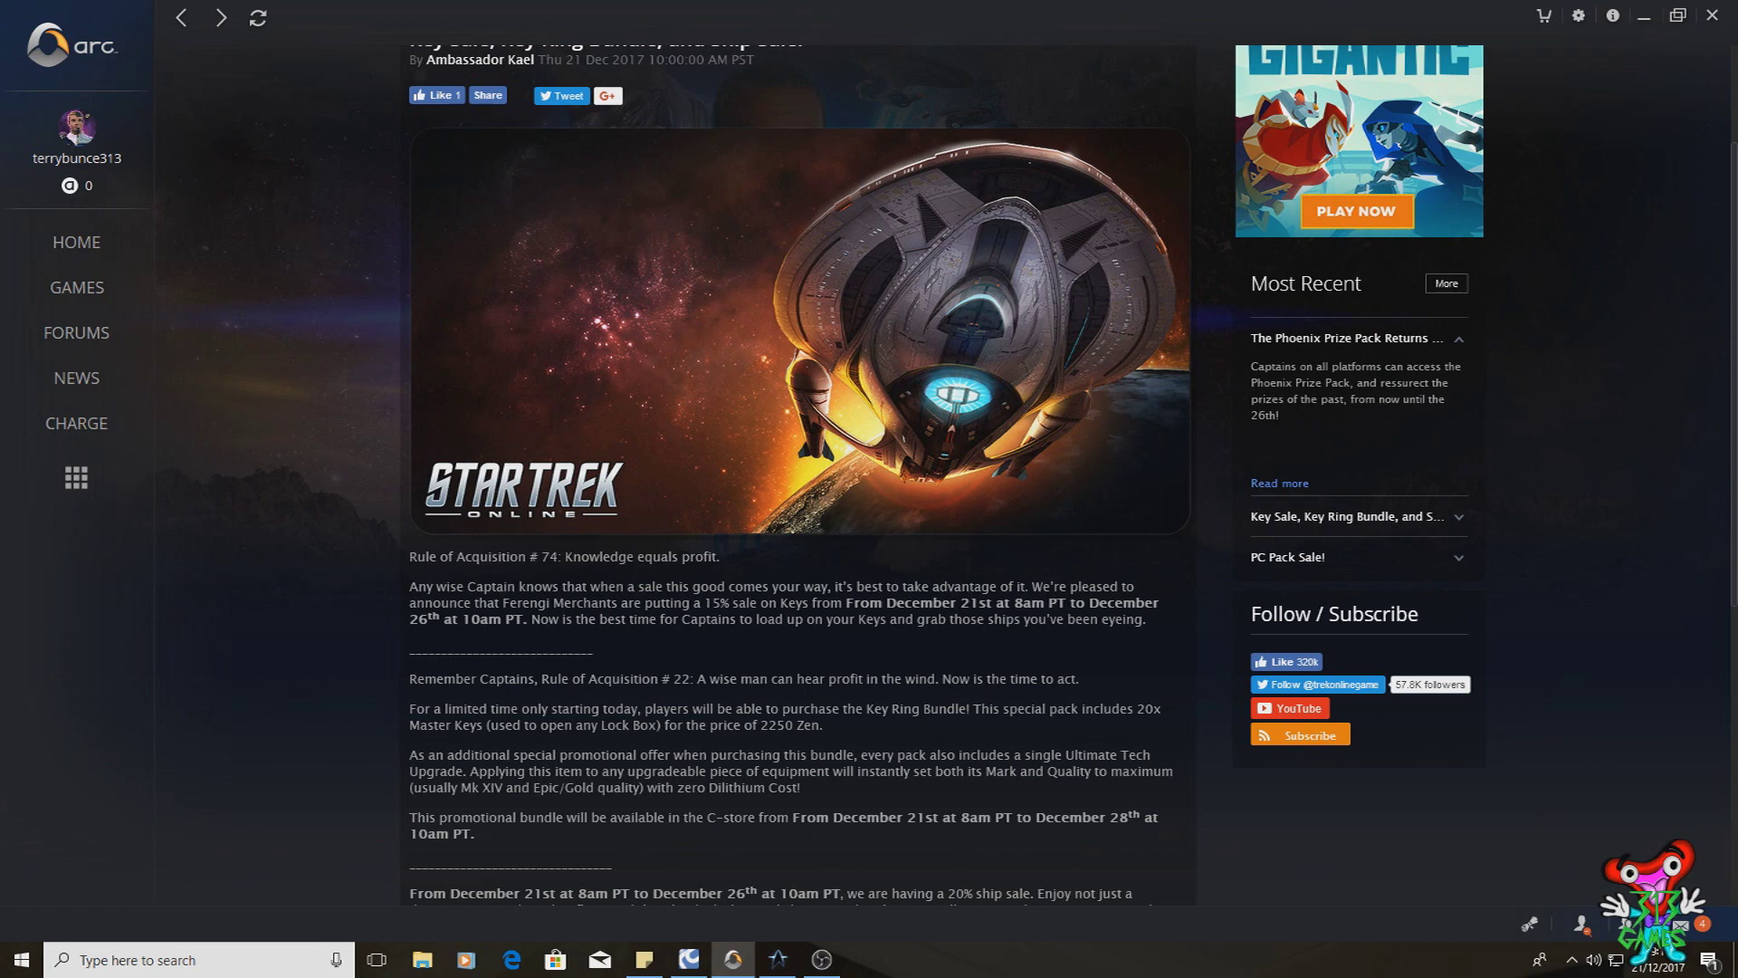
scroll(801, 475, down, 1)
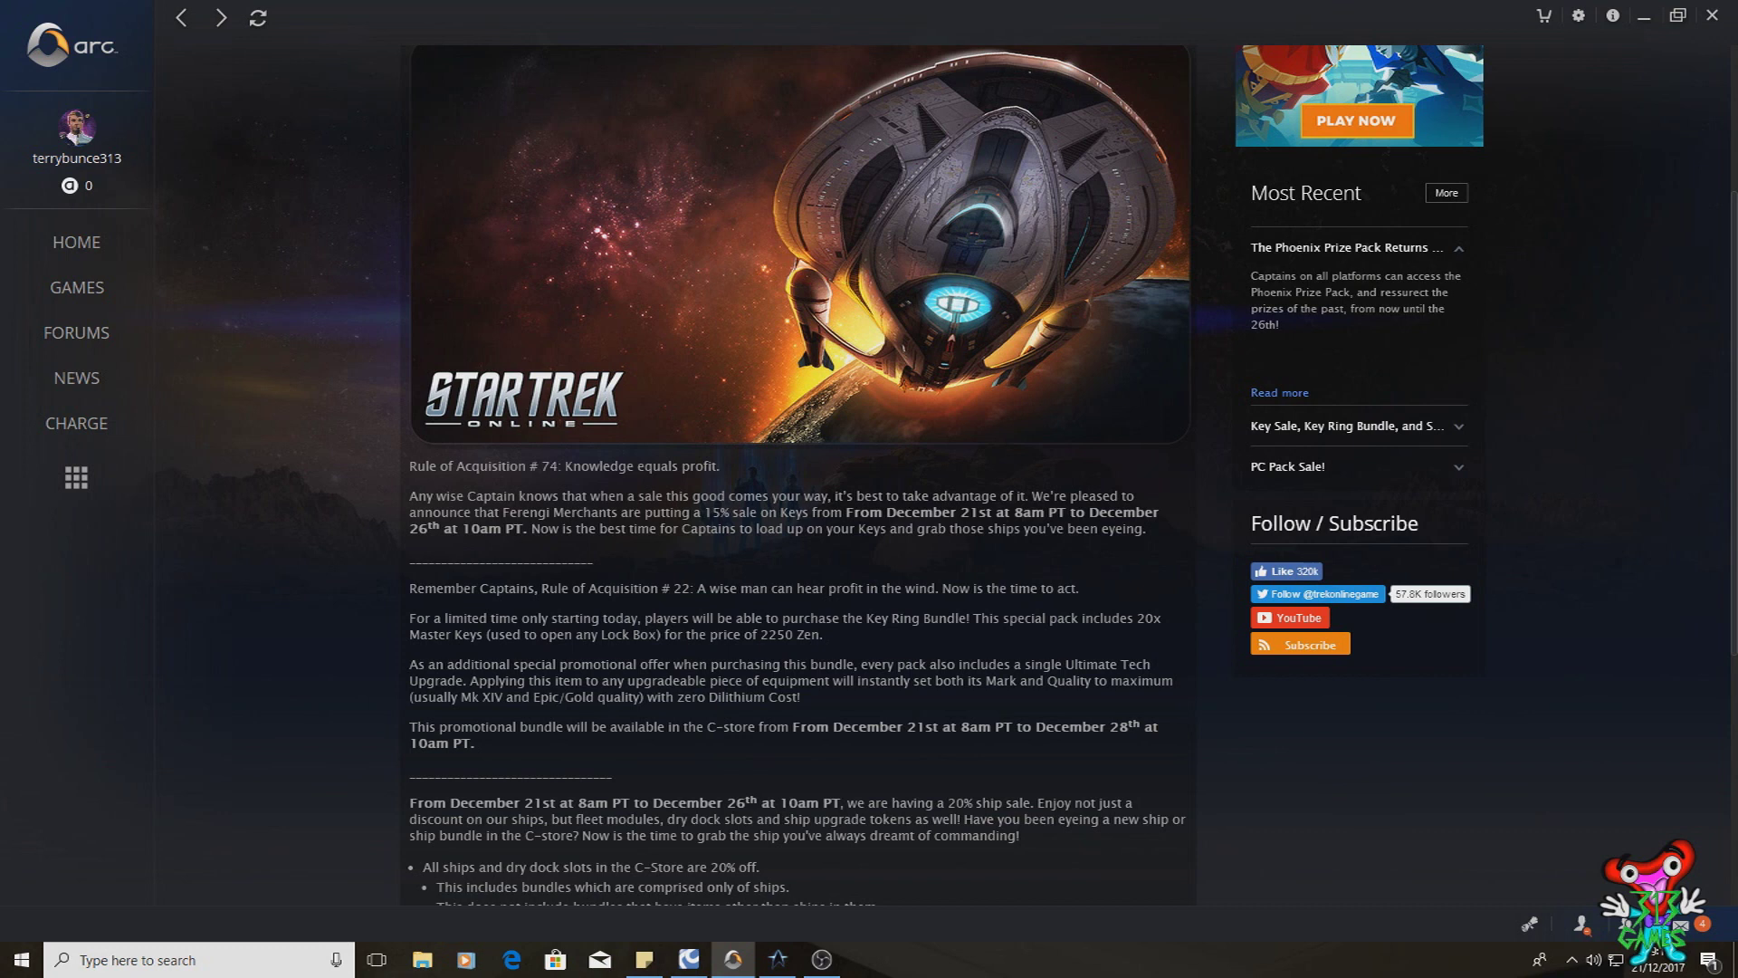
scroll(870, 476, down, 1)
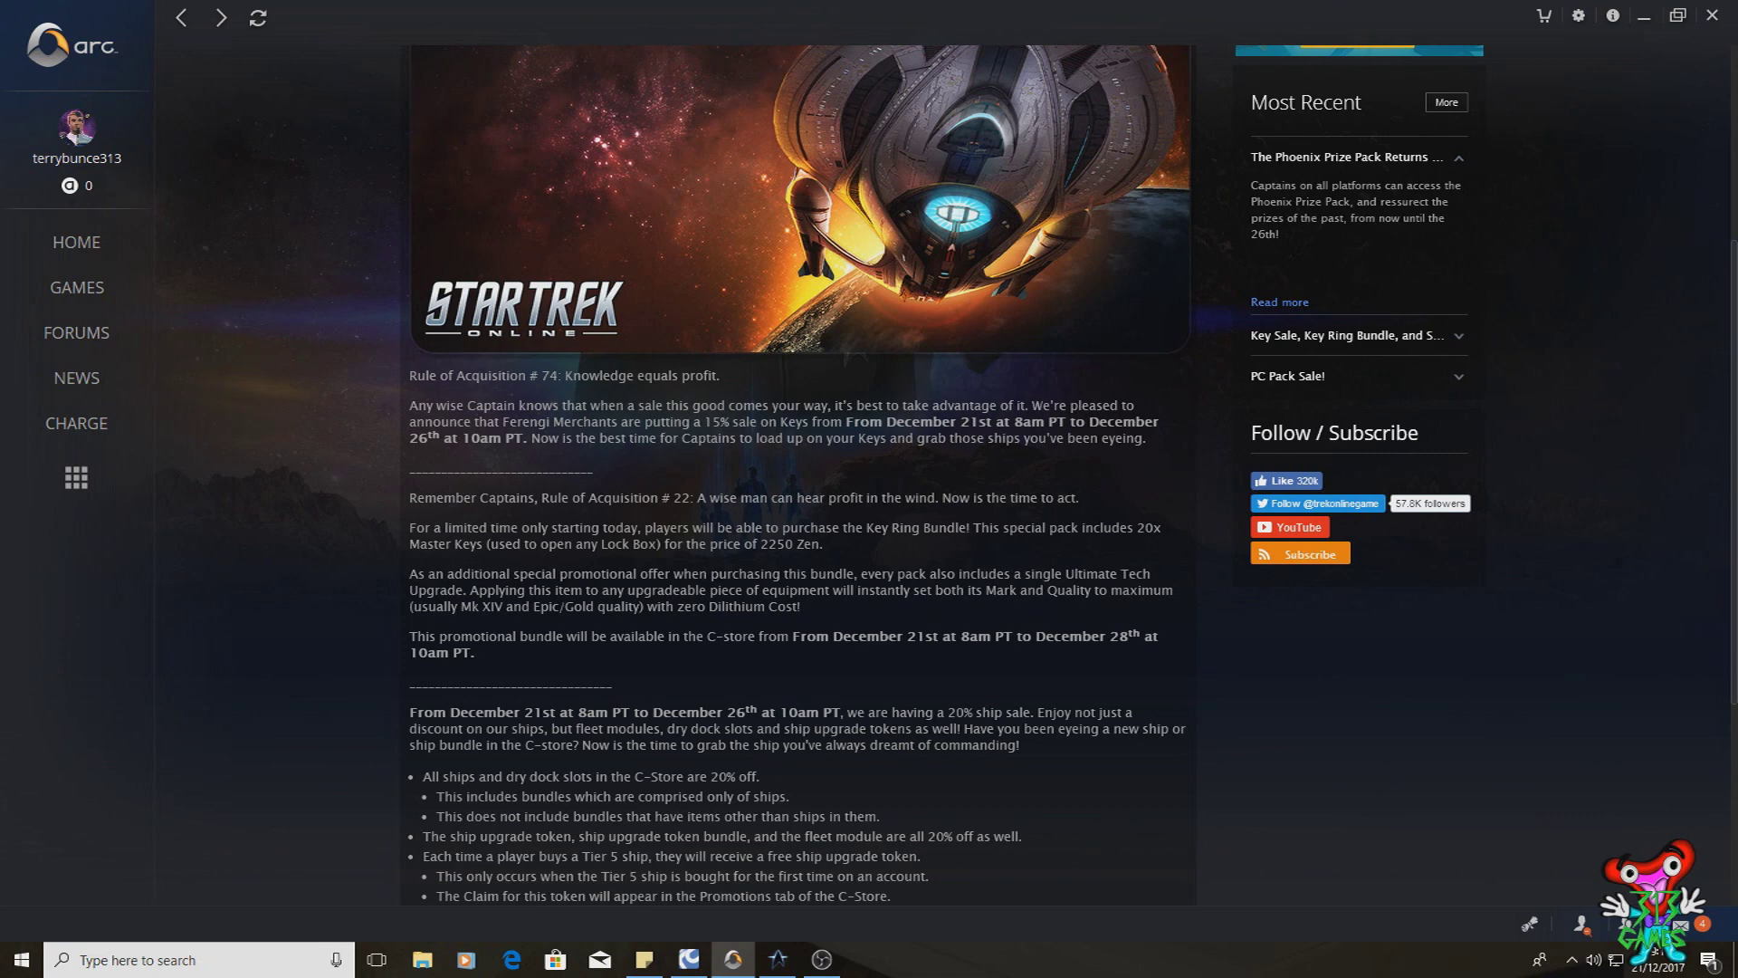
scroll(798, 543, down, 2)
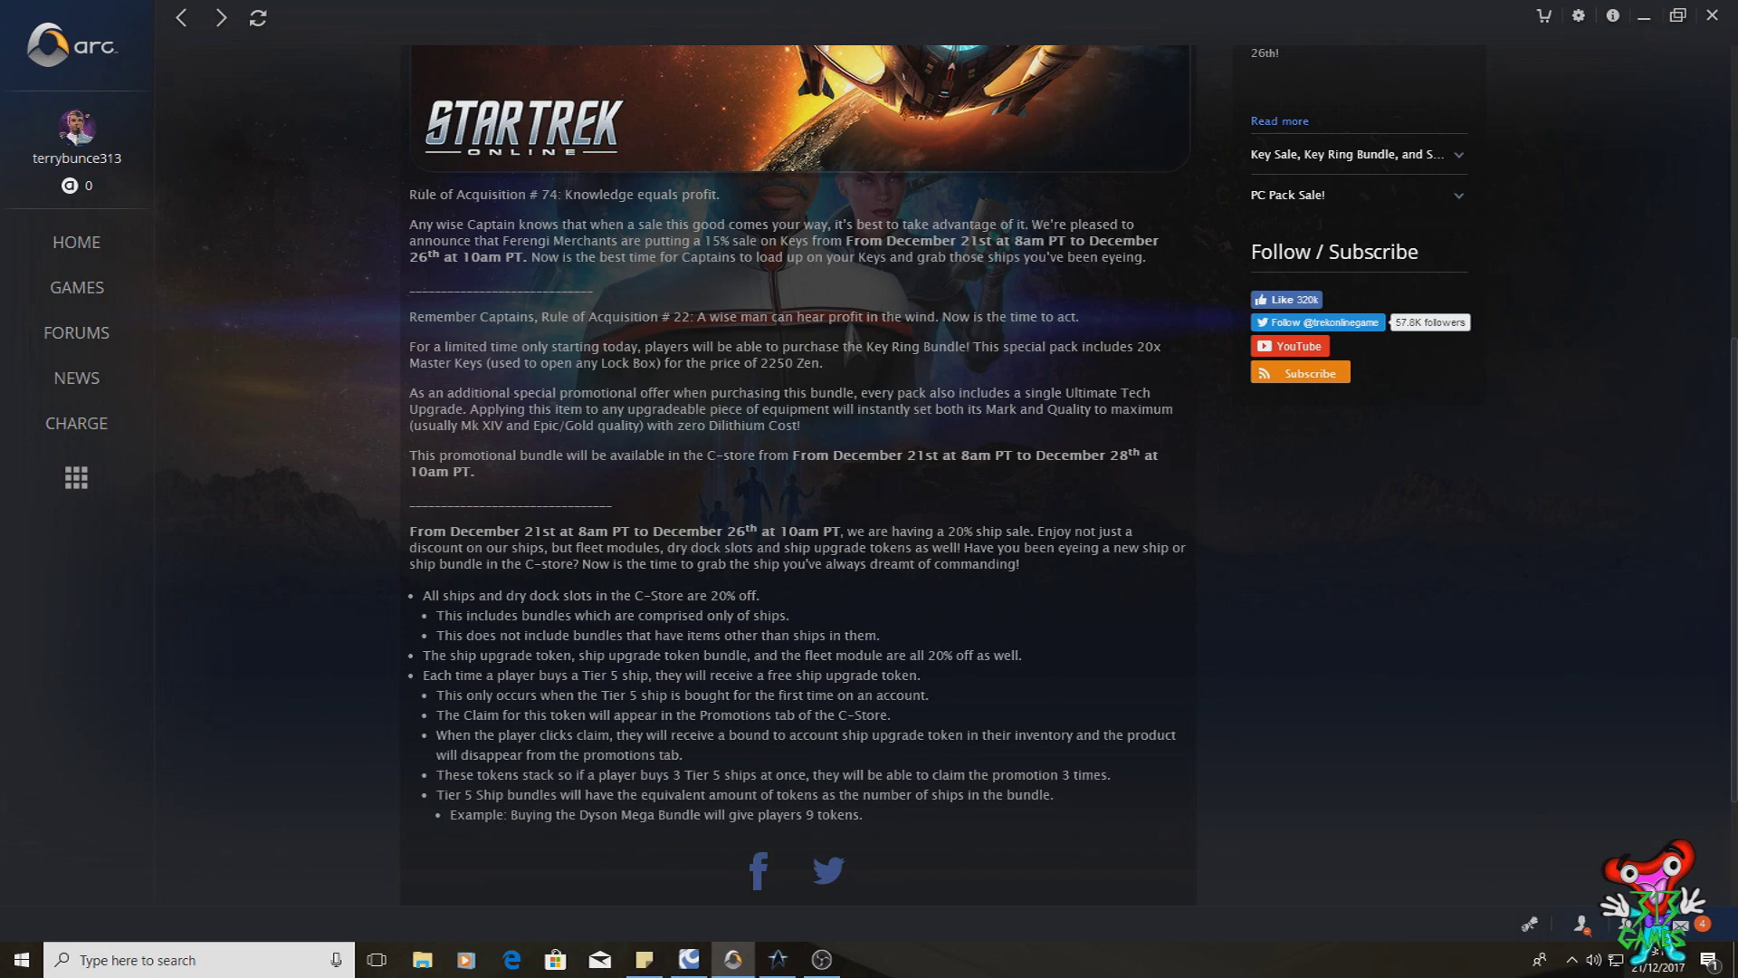
scroll(801, 475, down, 1)
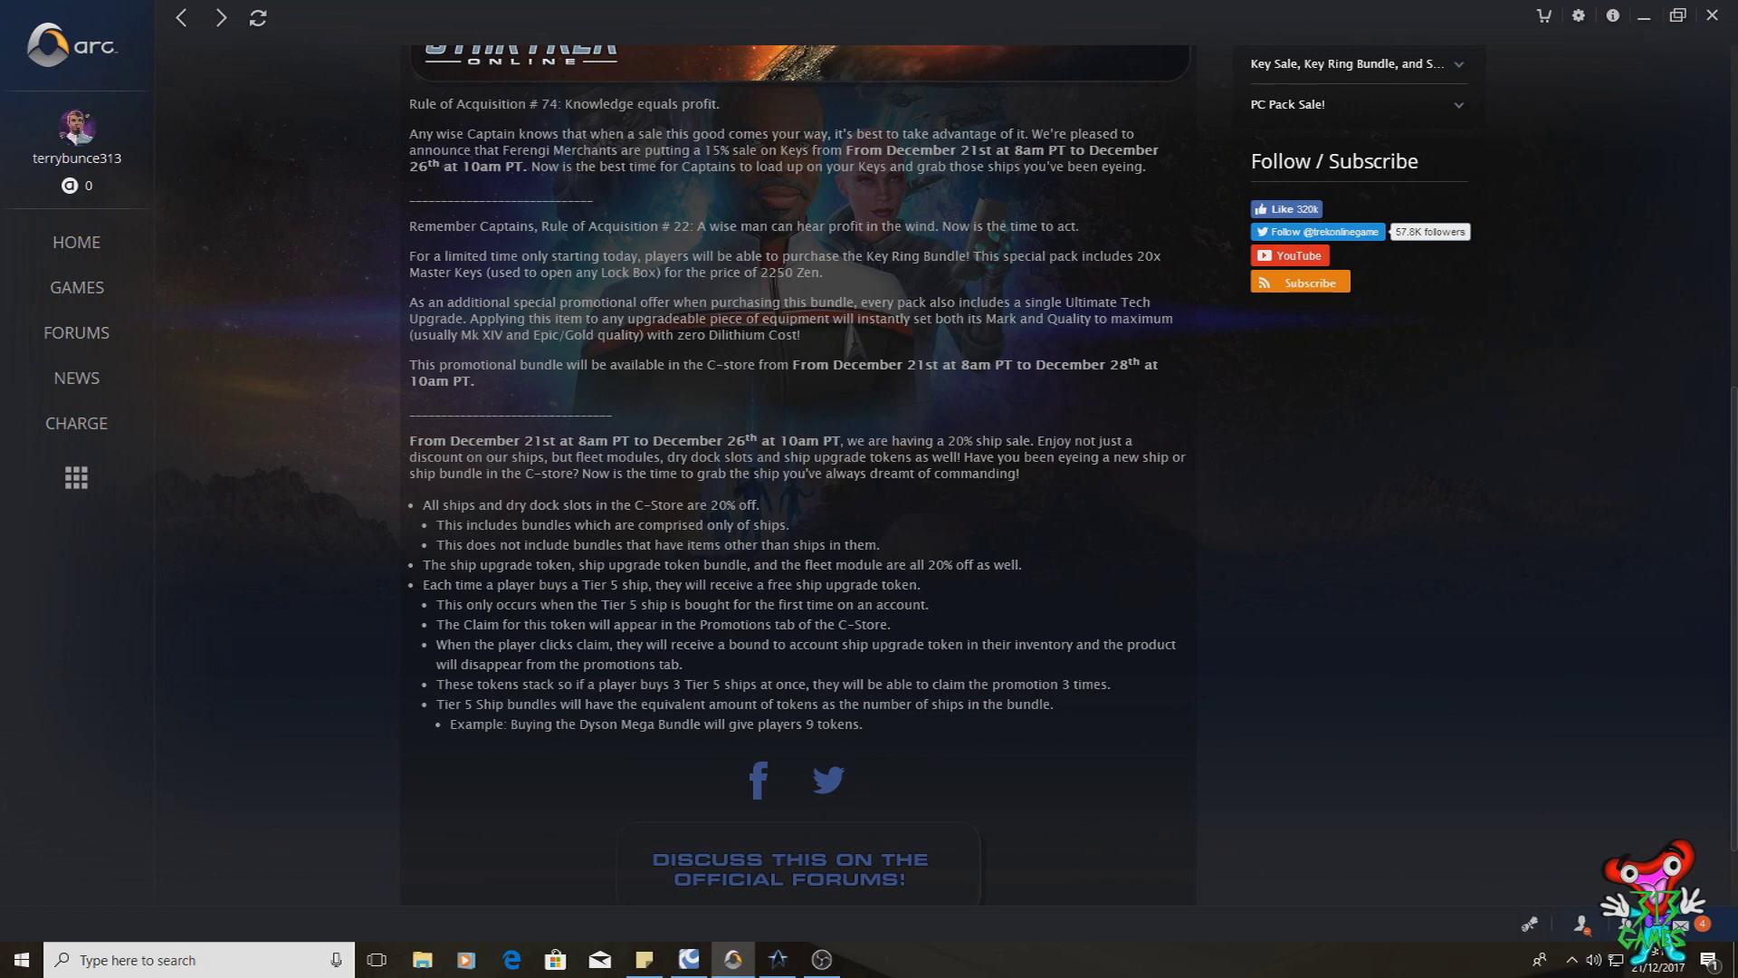
scroll(799, 475, down, 1)
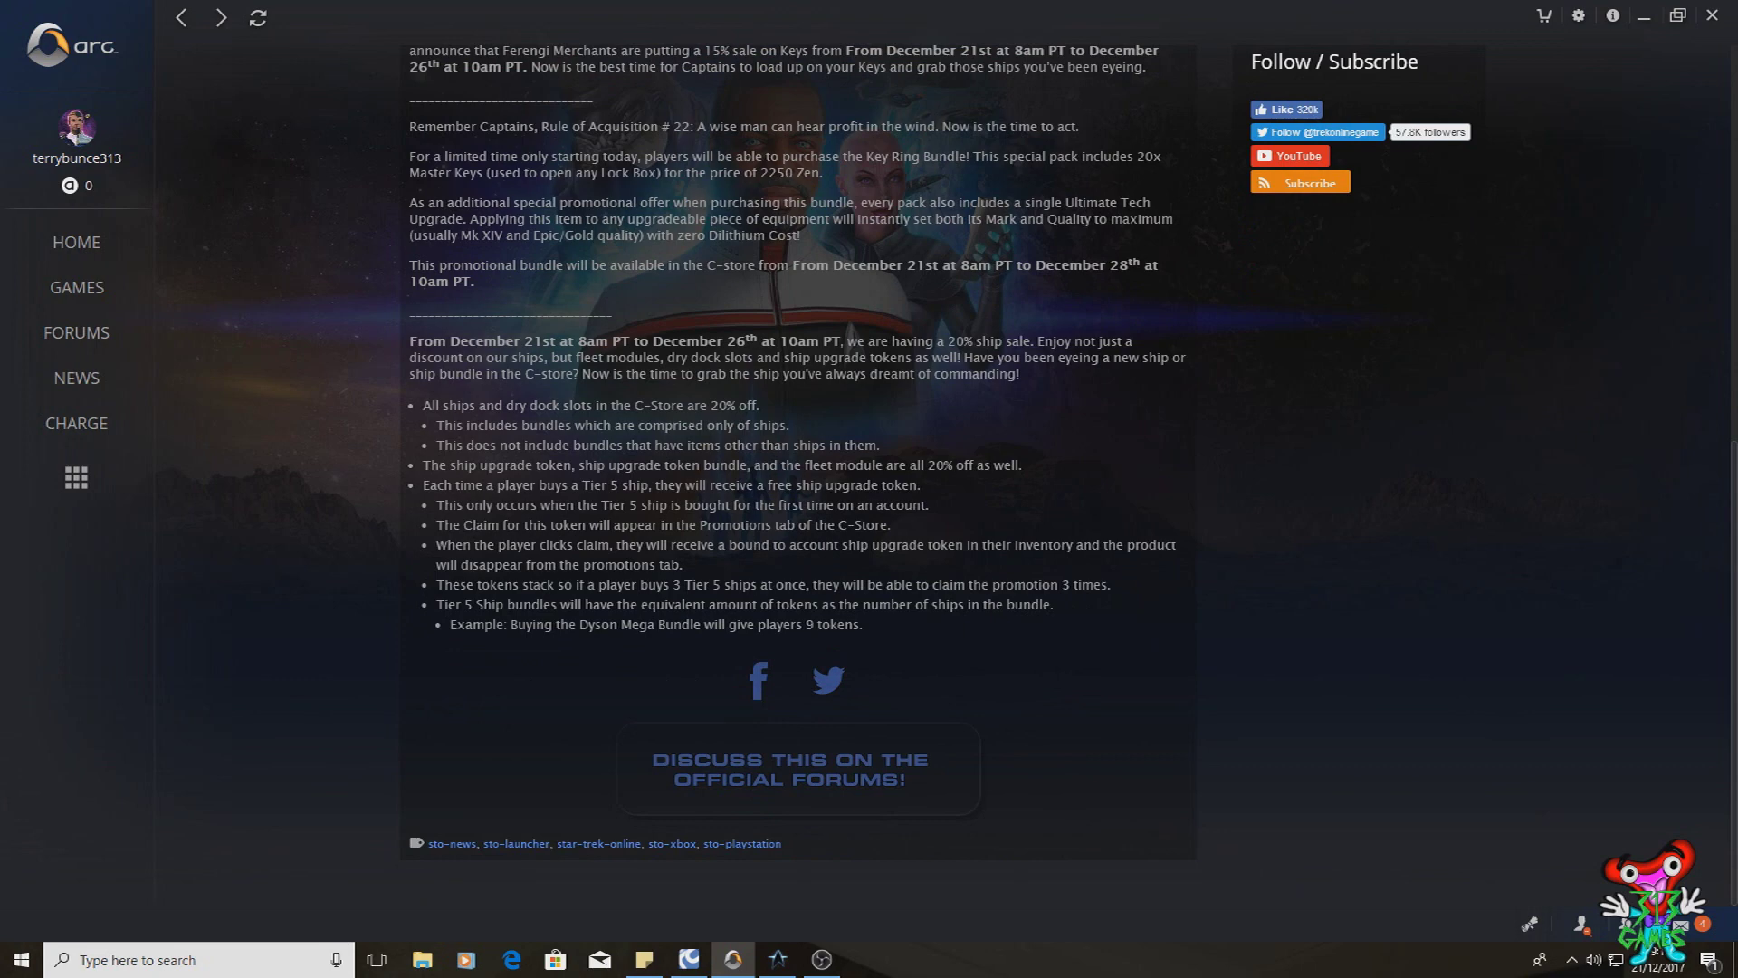
scroll(799, 476, up, 1)
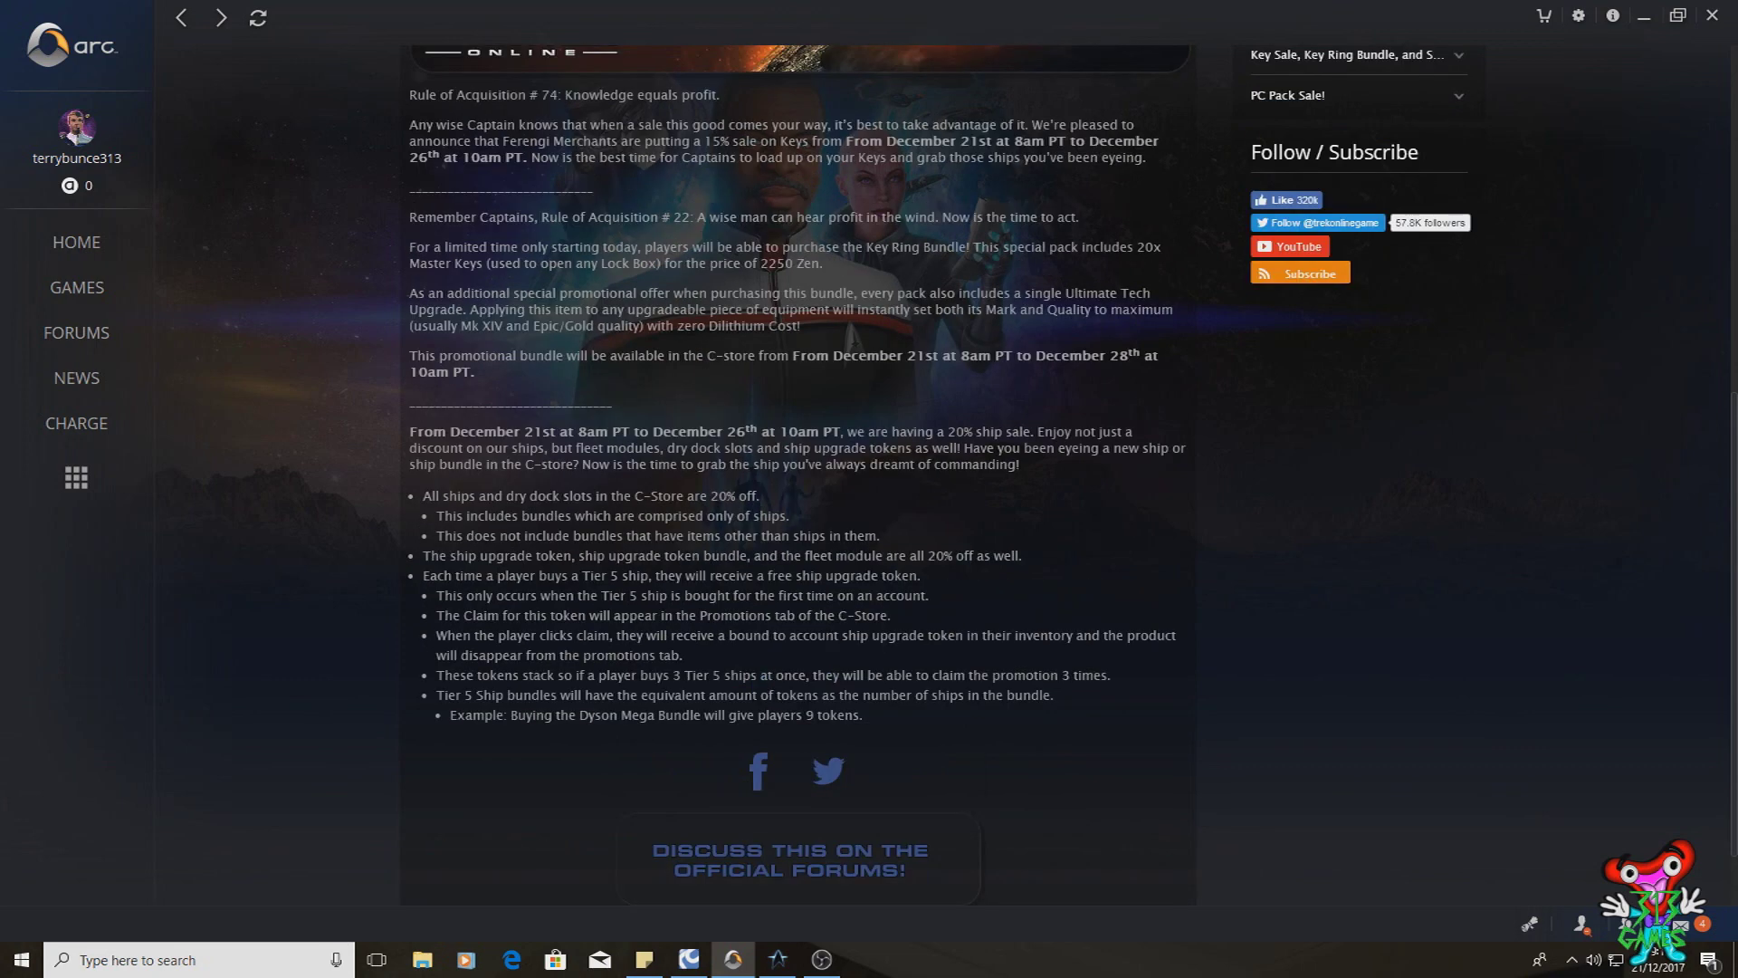
scroll(799, 475, up, 4)
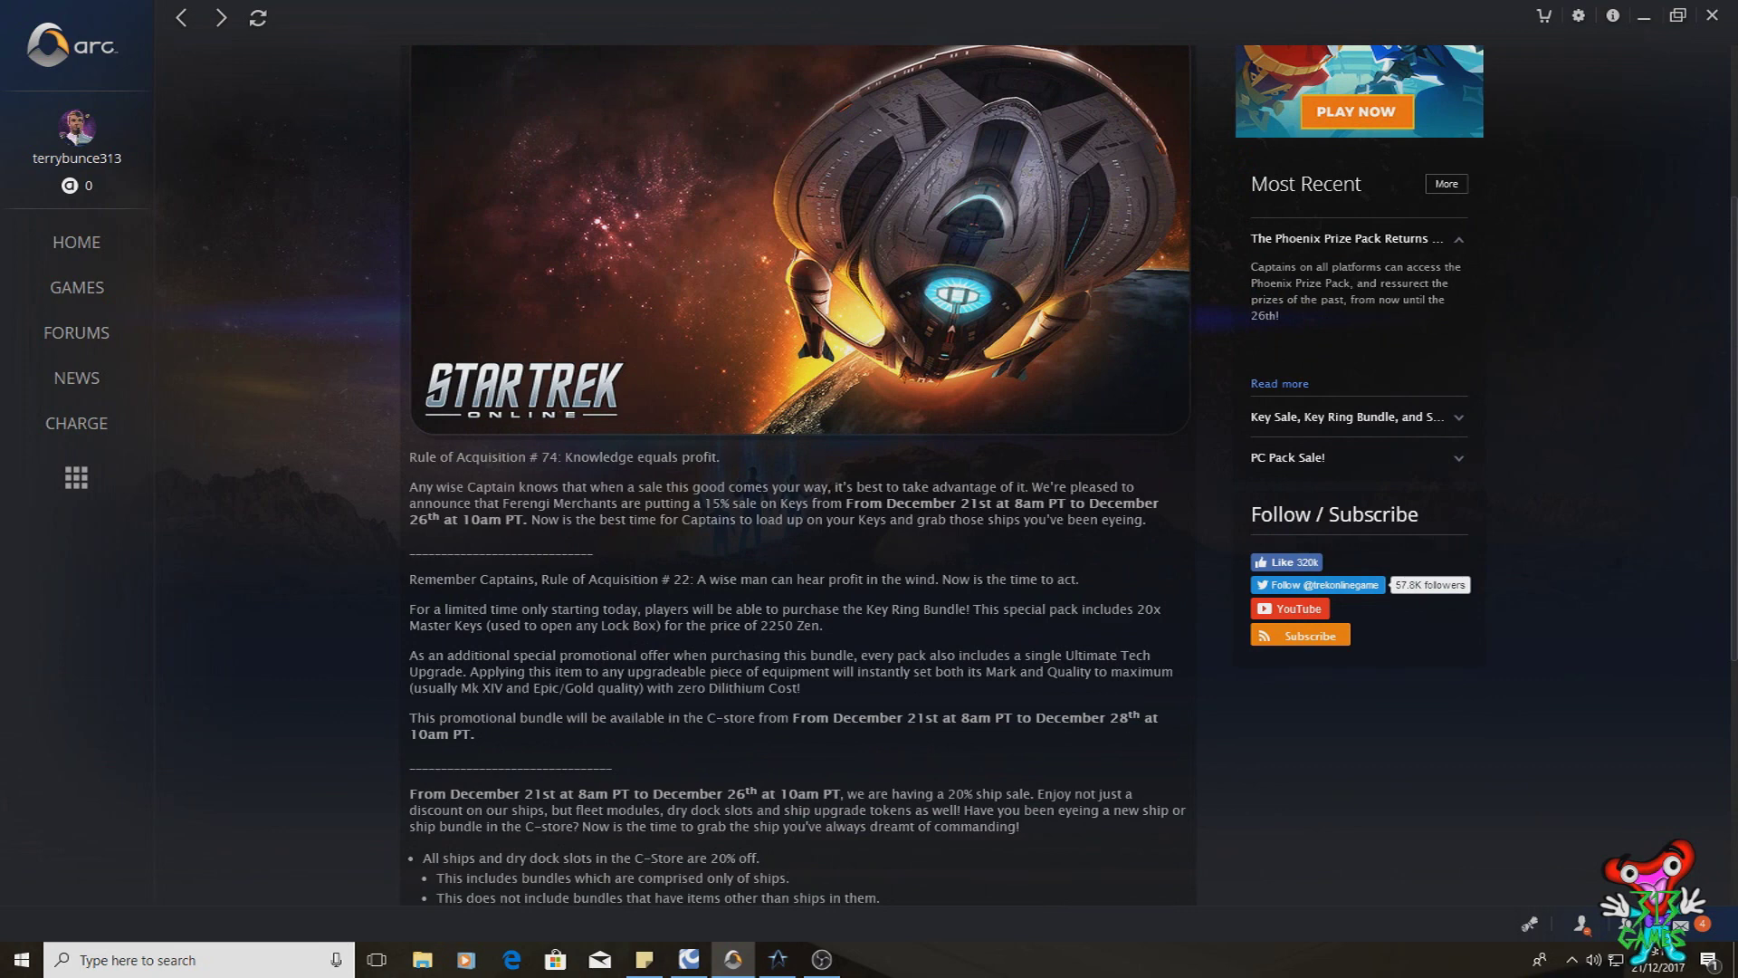
scroll(799, 476, up, 3)
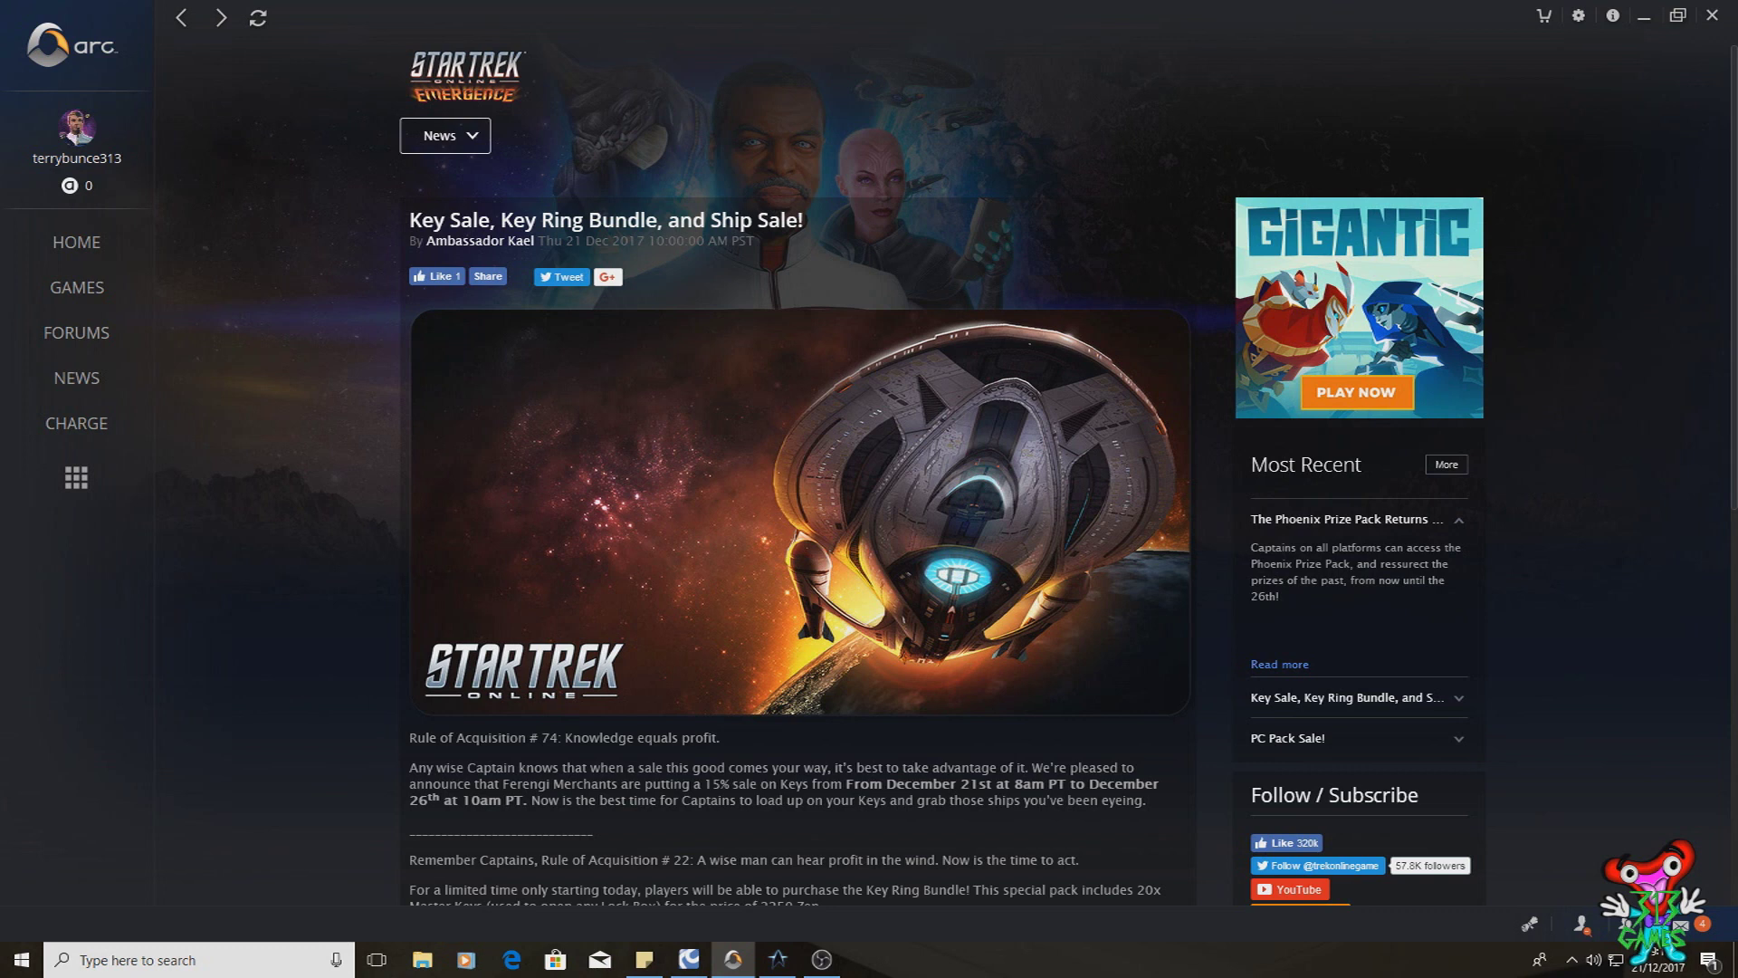
scroll(870, 475, down, 2)
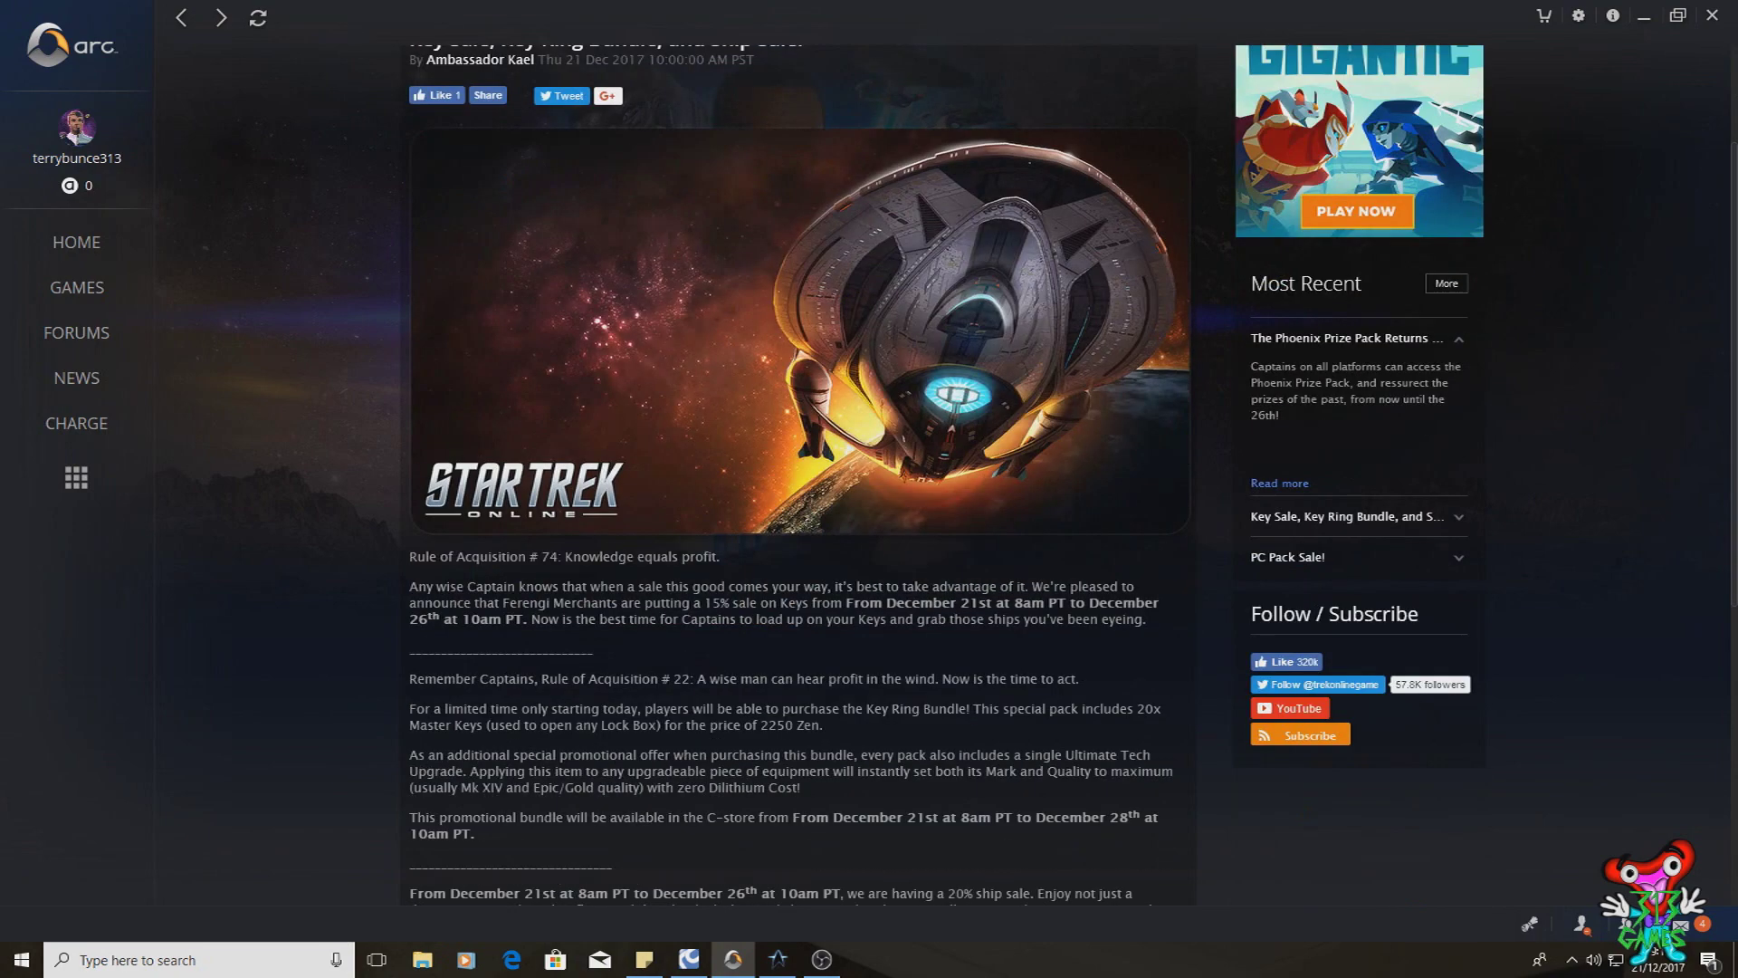
scroll(800, 476, down, 6)
scroll(800, 476, up, 6)
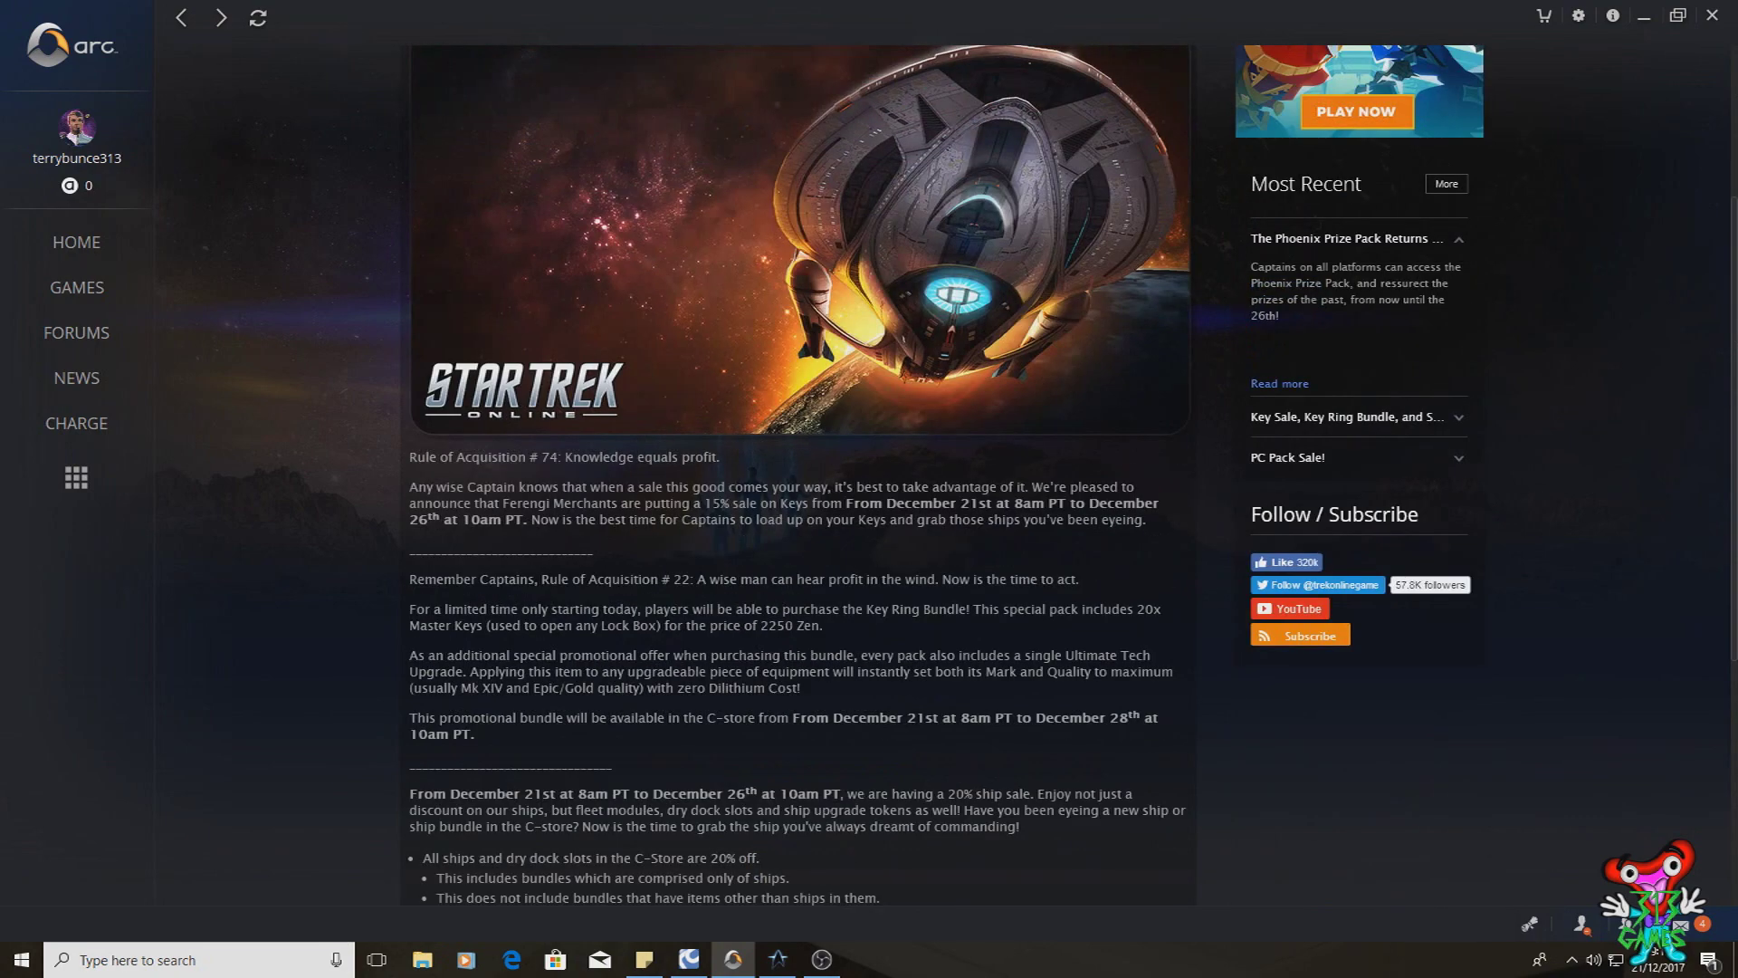
scroll(800, 475, up, 2)
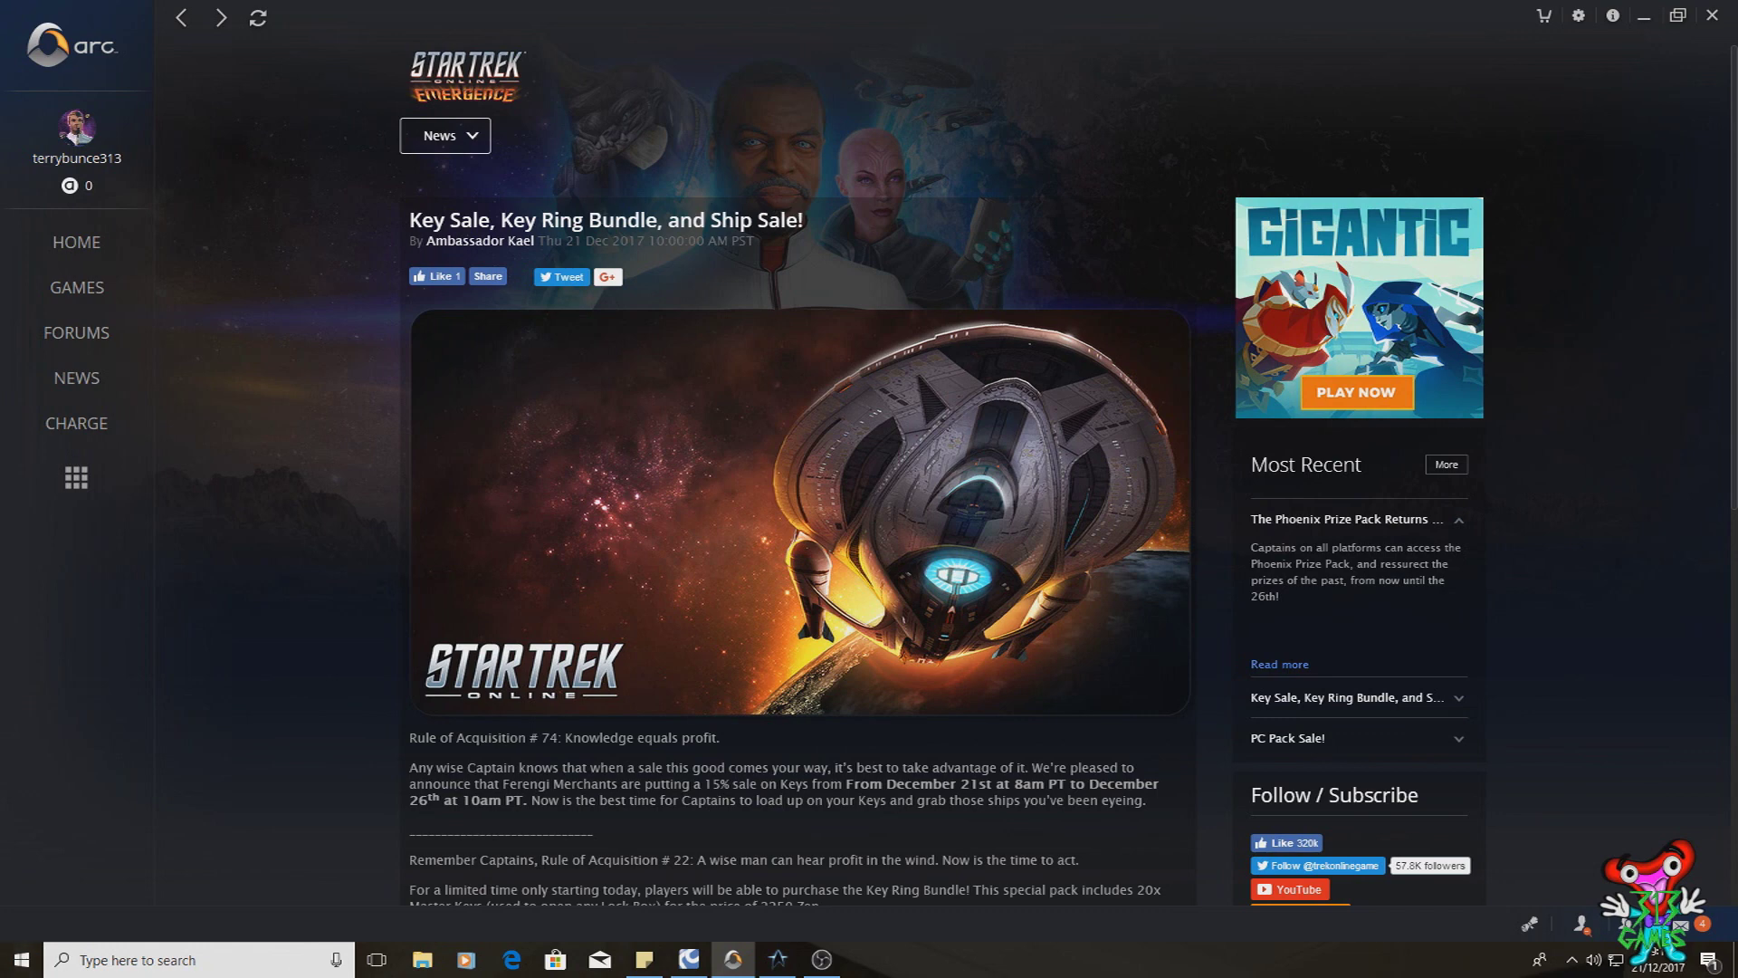
scroll(799, 475, down, 1)
scroll(800, 476, down, 2)
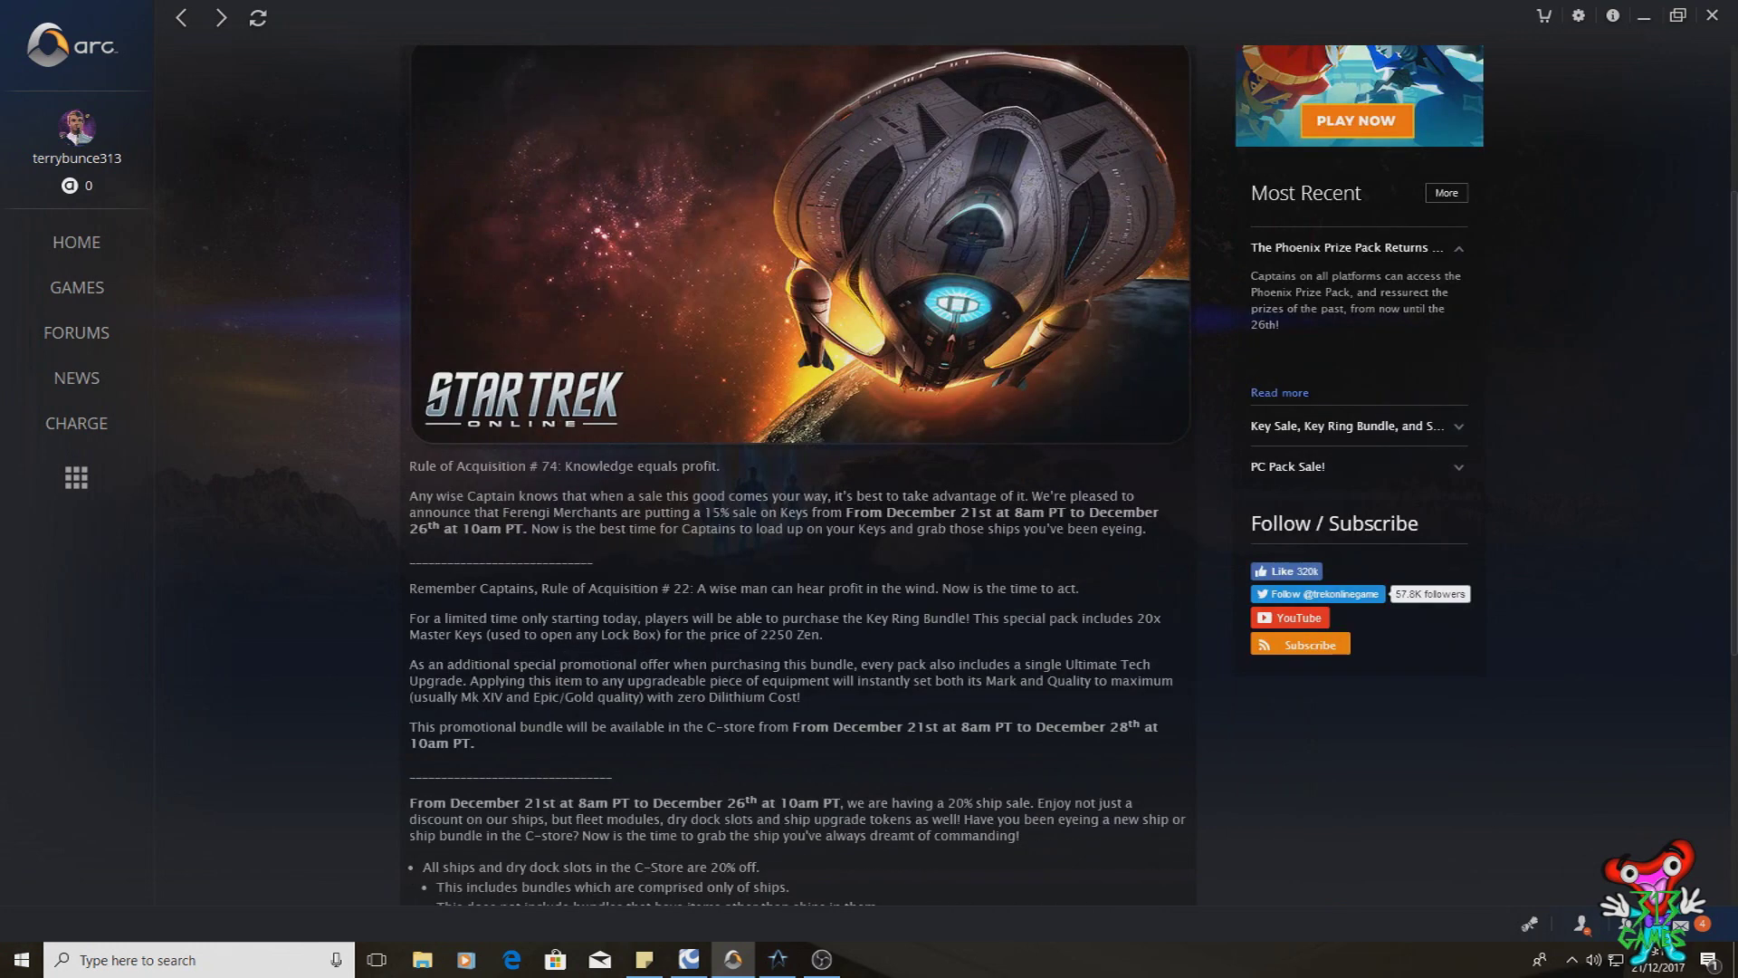